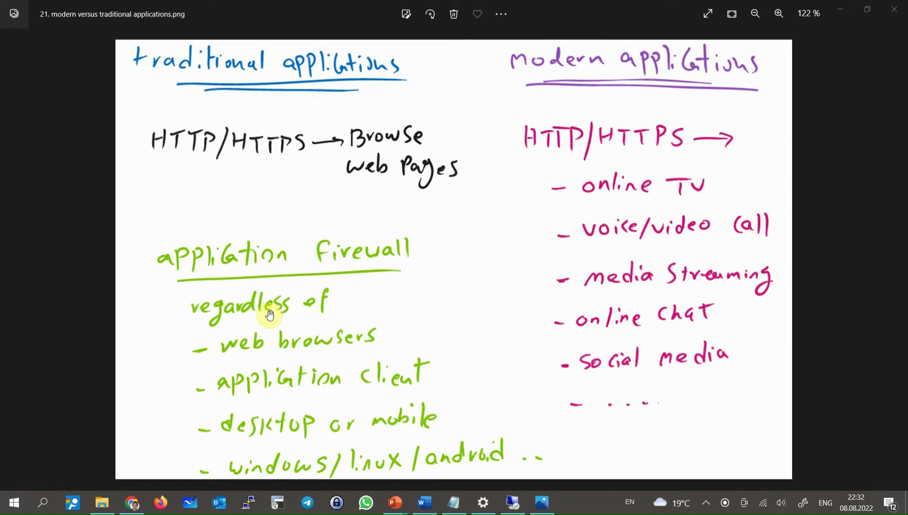
# Switch to the vSRX1_rayka SecureCRT session, run "run request system license add terminal" and abort the license key entry
pyautogui.click(513, 501)
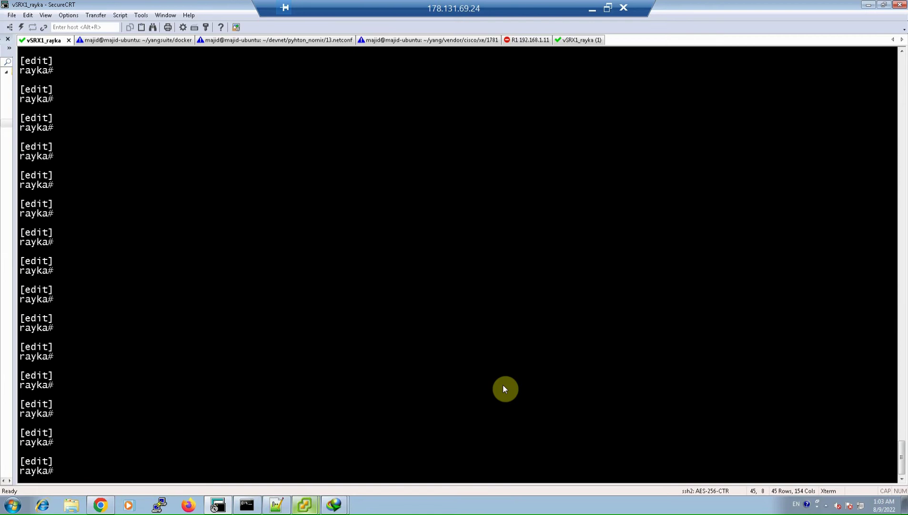
pyautogui.write('run request system li')
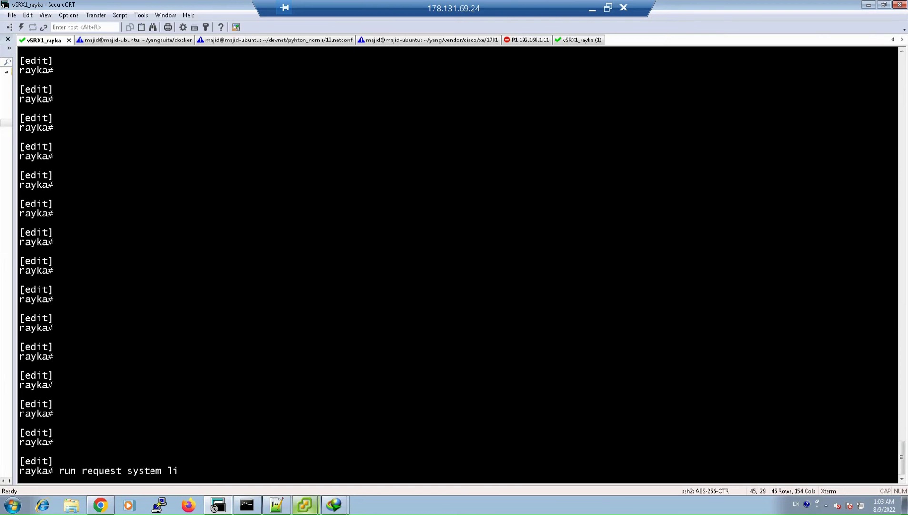
pyautogui.write('cense add terminal')
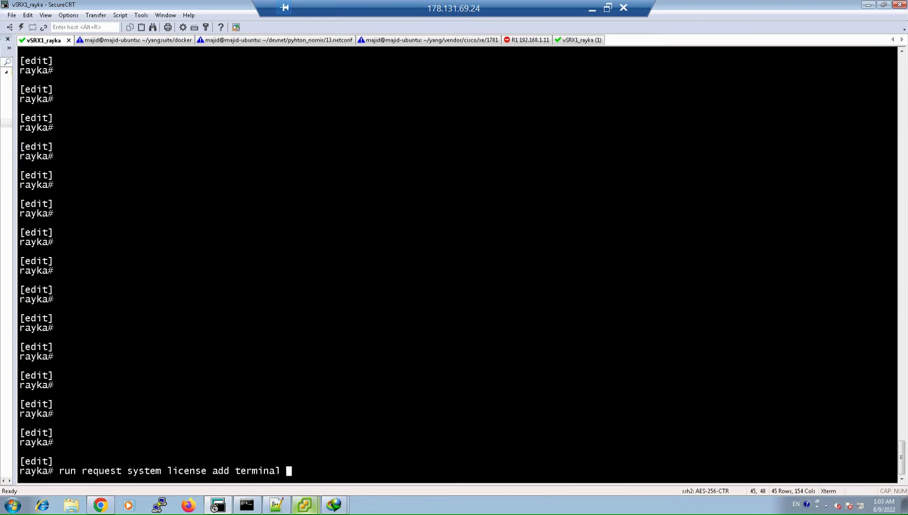
pyautogui.press('Return')
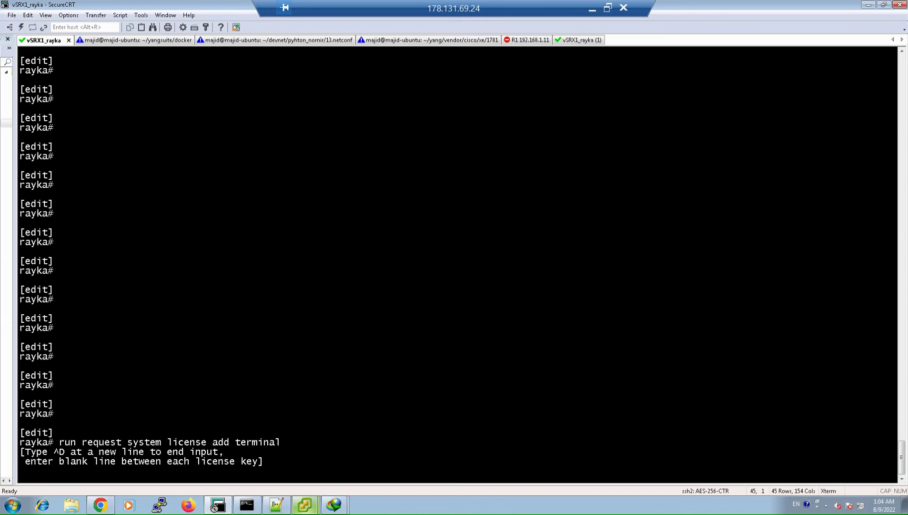
pyautogui.hotkey('ctrl', 'c')
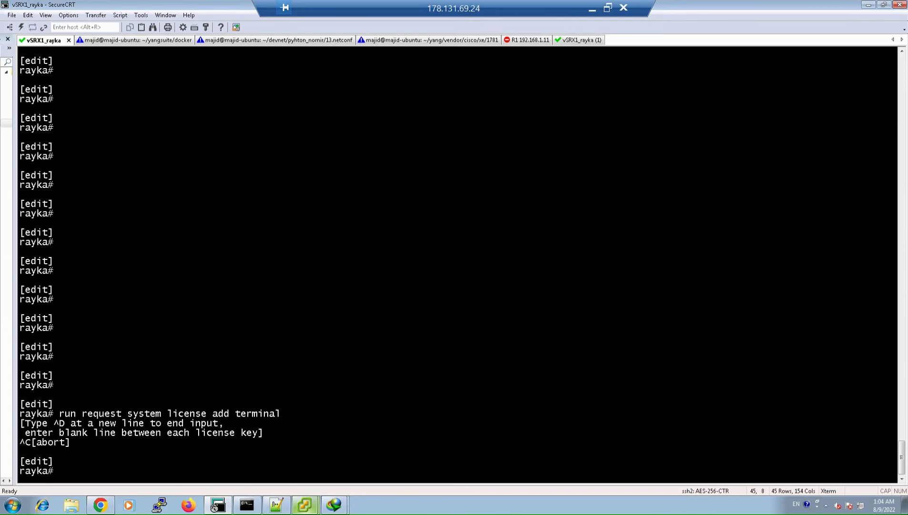
# Display the installed licenses with "run show system license" and examine the appid-sig line in the license usage table
pyautogui.write('run show system license')
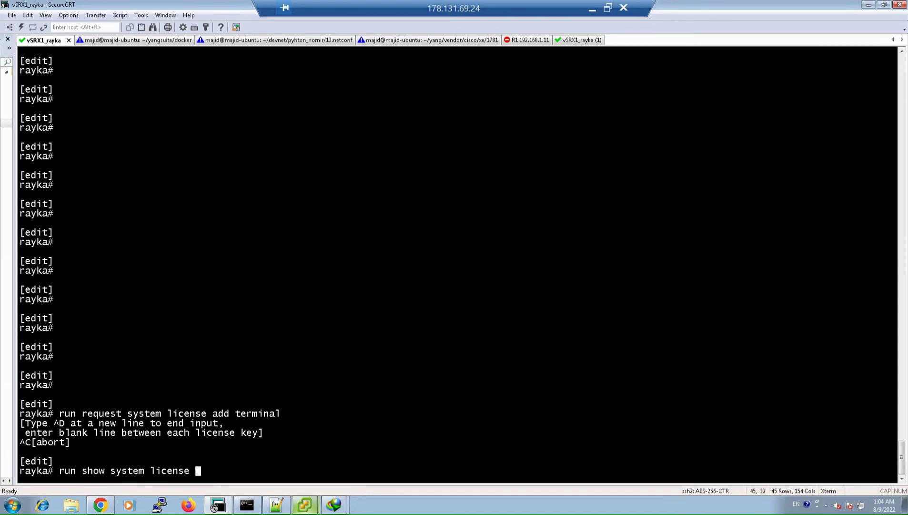
pyautogui.press('Return')
pyautogui.moveTo(33, 158); pyautogui.dragTo(458, 158)
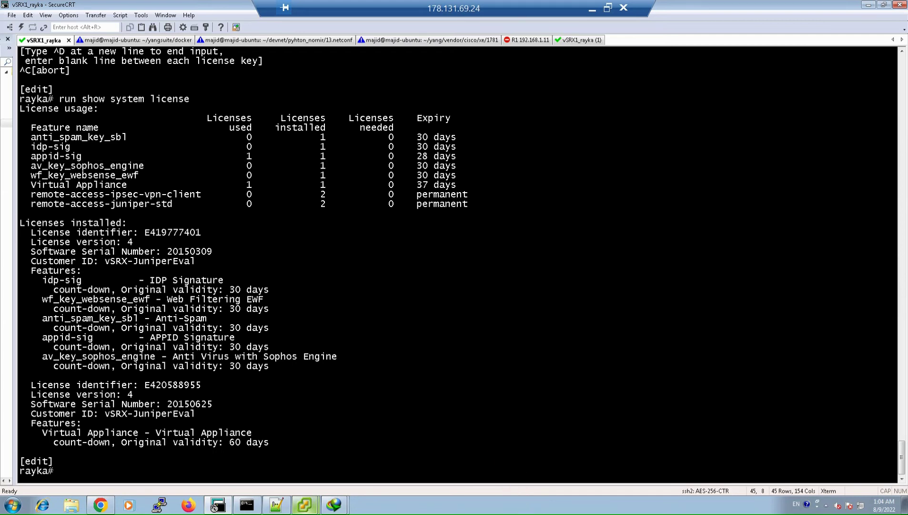
# Start the application signature package download with "run request services application-identification download"
pyautogui.write('run request services application-identification ')
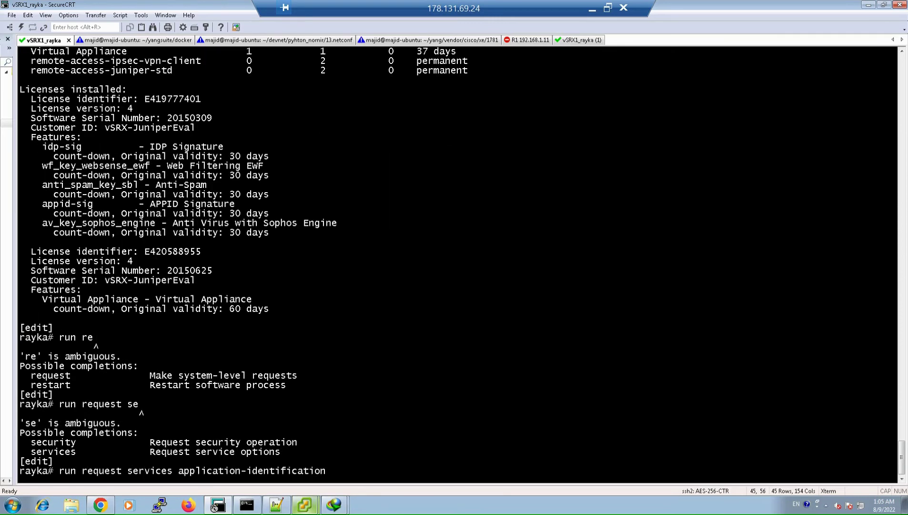
pyautogui.write('download')
pyautogui.press('Return')
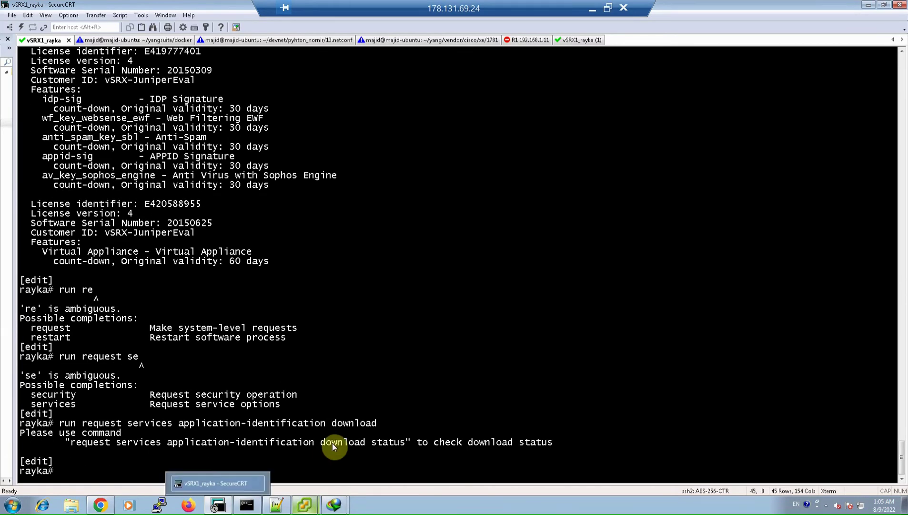
# Check the signature download's progress repeatedly with "run request services application-identification download status" and examine each reported status line
pyautogui.moveTo(374, 444); pyautogui.dragTo(403, 442)
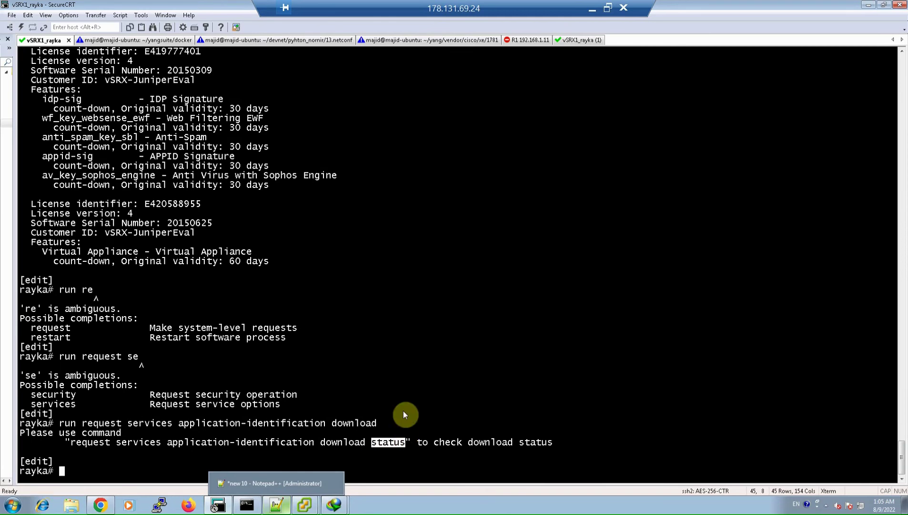
pyautogui.click(518, 470)
pyautogui.press('Up')
pyautogui.write('statu')
pyautogui.write('s')
pyautogui.press('Return')
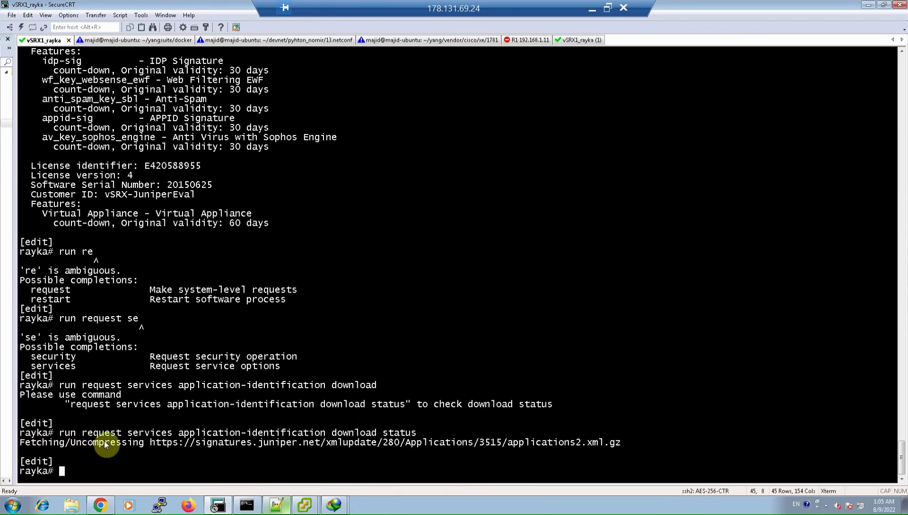
pyautogui.moveTo(153, 446); pyautogui.dragTo(624, 442)
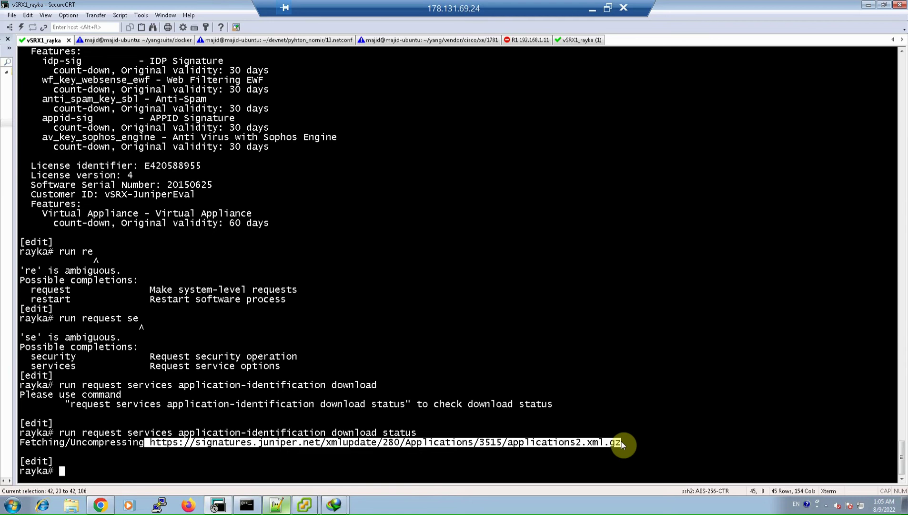
pyautogui.press('Up')
pyautogui.press('Return')
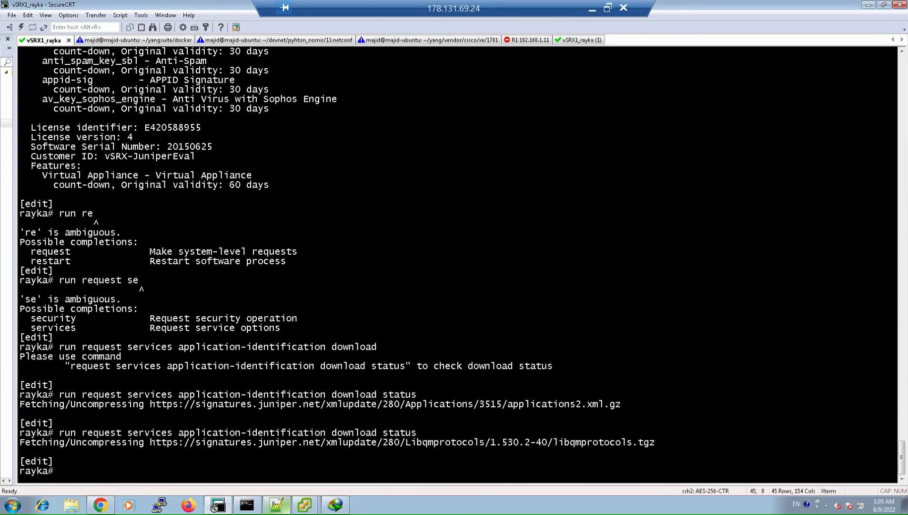
pyautogui.press('Up')
pyautogui.press('Return')
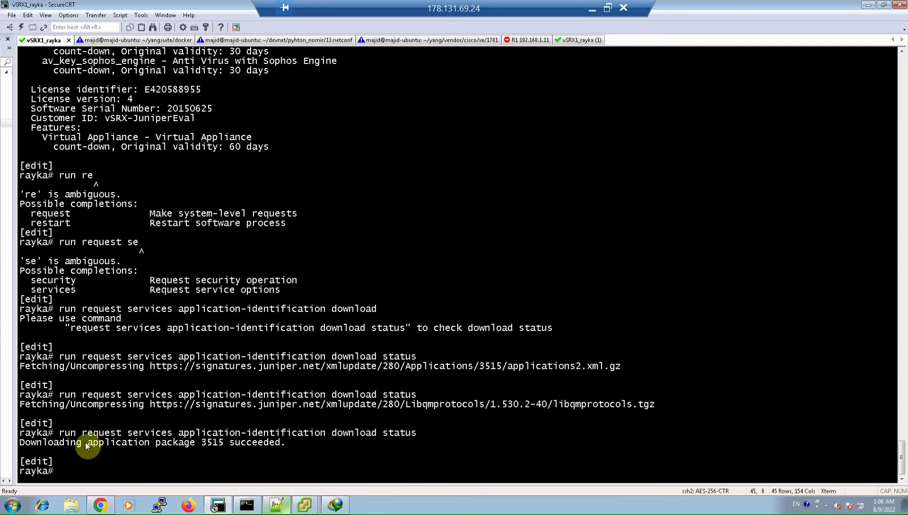
pyautogui.moveTo(30, 446); pyautogui.dragTo(212, 446)
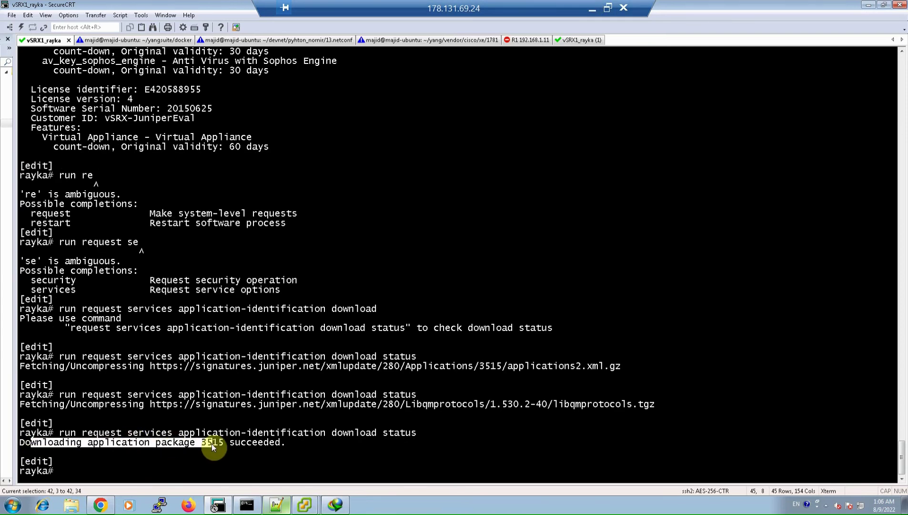
pyautogui.moveTo(211, 443); pyautogui.dragTo(283, 442)
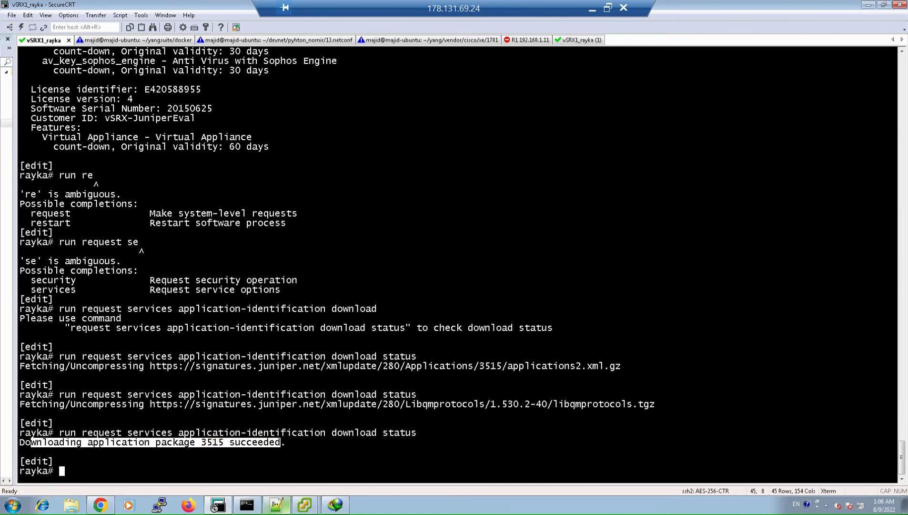
# Try to install the downloaded signature package with "run request services application-identification install" and examine the response
pyautogui.write('run request services ap')
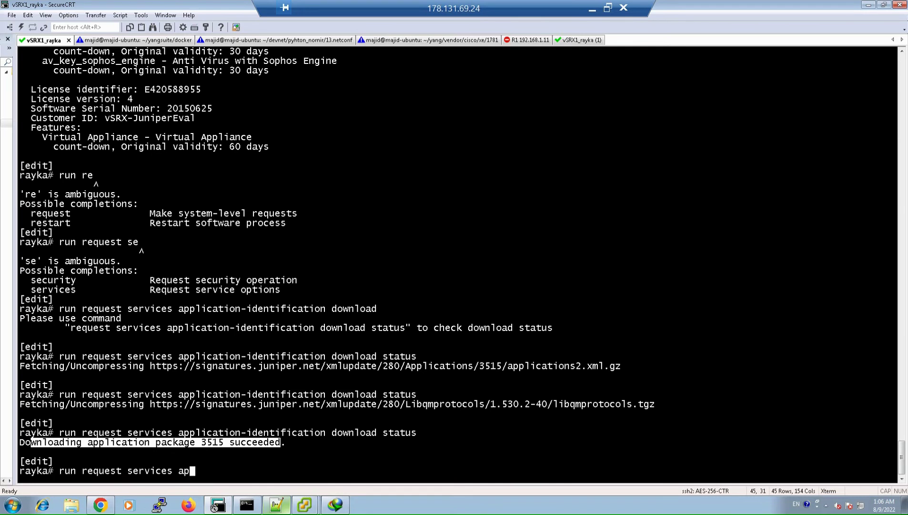
pyautogui.write('p')
pyautogui.press('Return')
pyautogui.write('application-identification install')
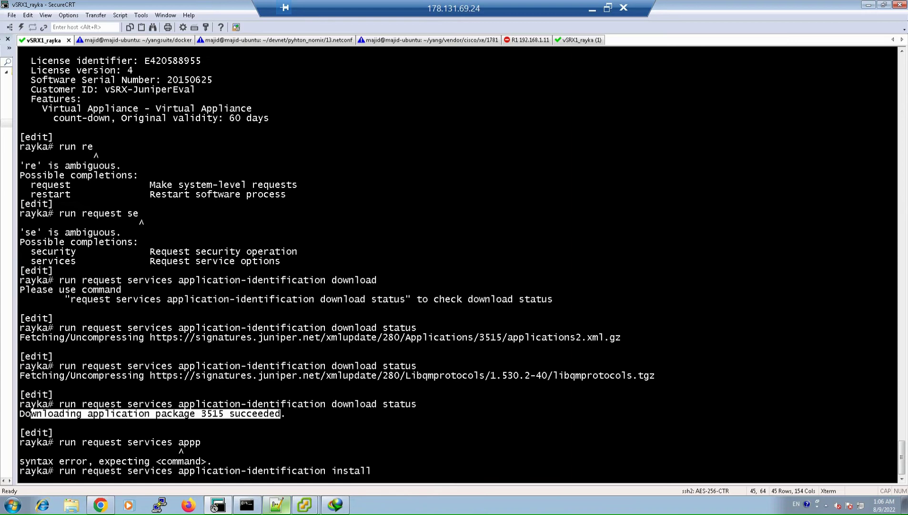
pyautogui.press('Return')
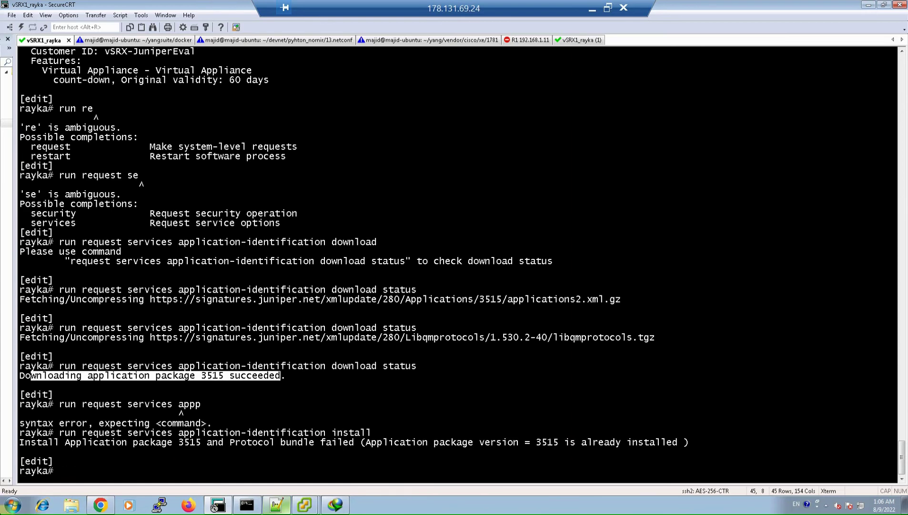
pyautogui.moveTo(230, 443); pyautogui.dragTo(298, 448)
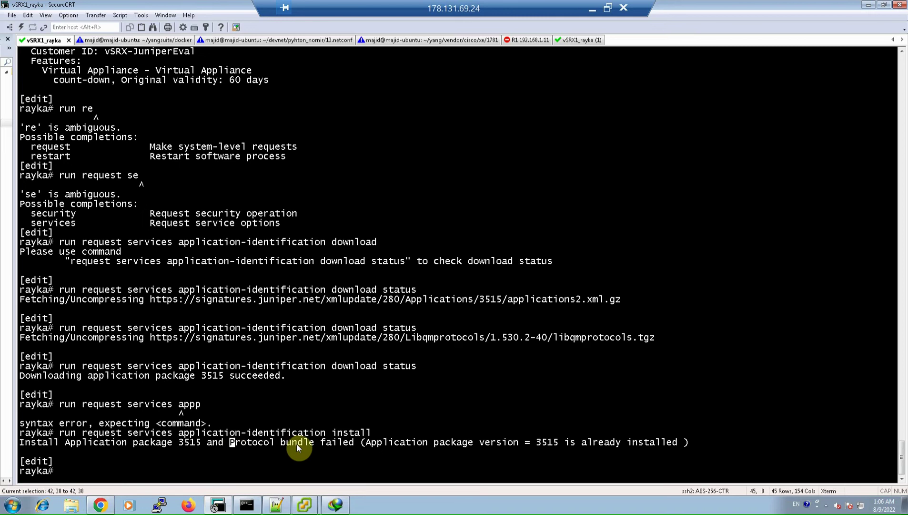
pyautogui.moveTo(542, 442); pyautogui.dragTo(675, 446)
# Check the signature package installation with "run request services application-identification install status"
pyautogui.press('Up')
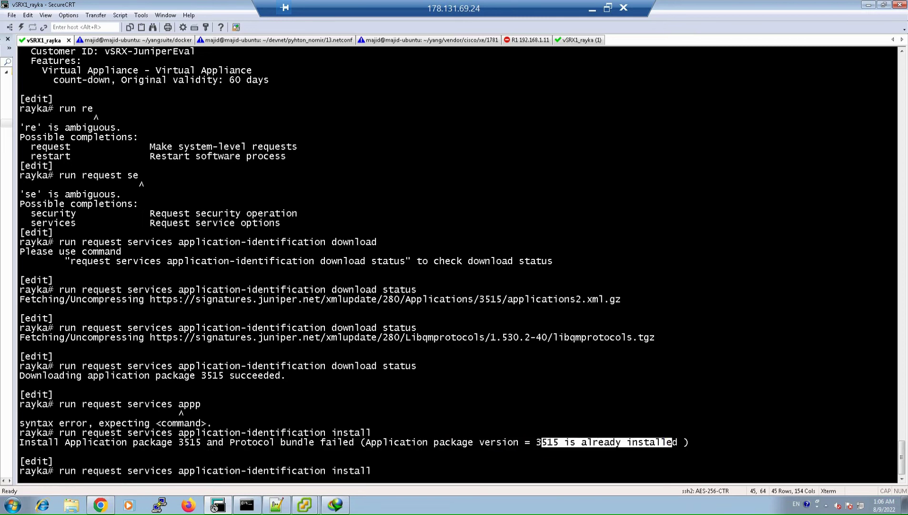
pyautogui.write('status')
pyautogui.press('Return')
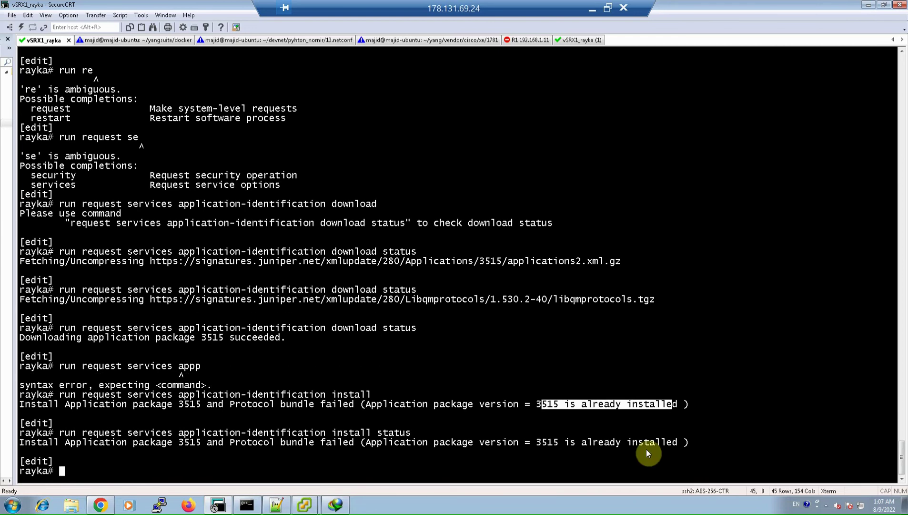
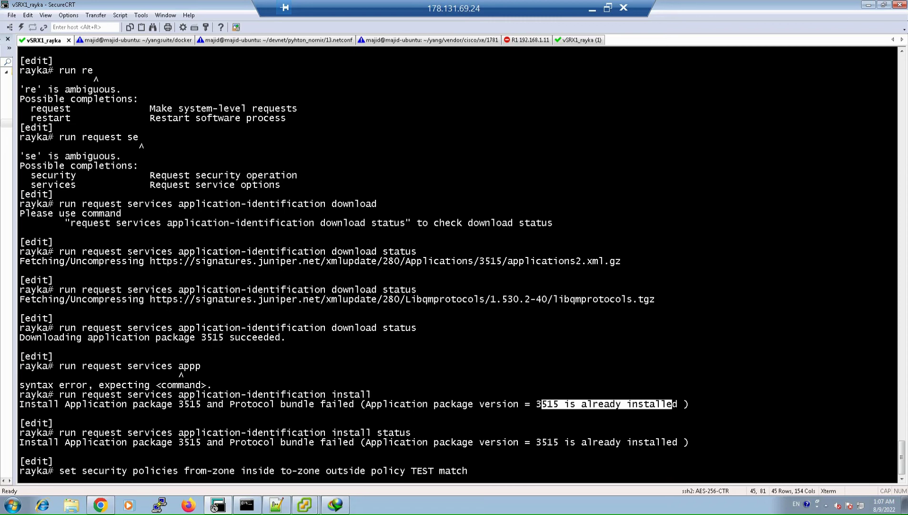
pyautogui.write('source-addre')
pyautogui.press('BackSpace')
pyautogui.press('BackSpace')
pyautogui.press('BackSpace')
pyautogui.press('BackSpace')
pyautogui.press('BackSpace')
pyautogui.press('BackSpace')
pyautogui.press('BackSpace')
pyautogui.press('BackSpace')
pyautogui.press('BackSpace')
pyautogui.press('BackSpace')
pyautogui.press('BackSpace')
pyautogui.press('BackSpace')
pyautogui.write('destination-')
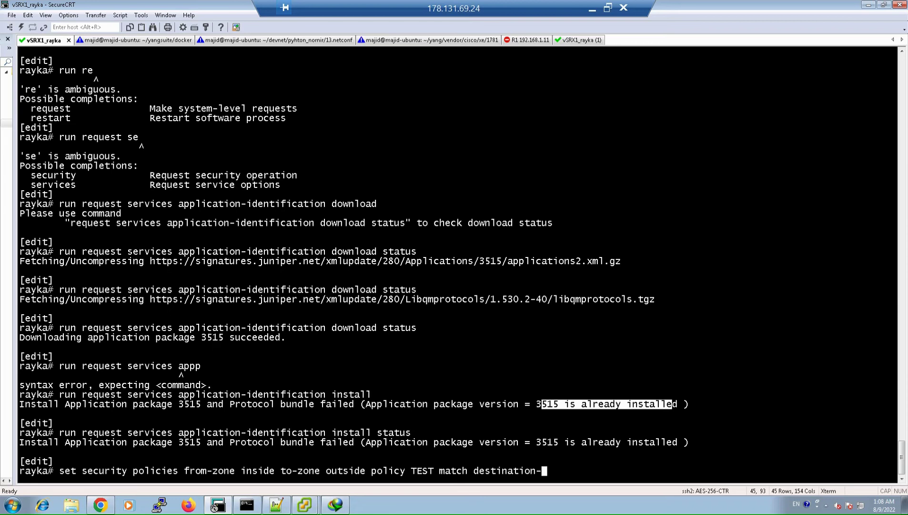
pyautogui.write('address')
pyautogui.press('BackSpace')
pyautogui.press('BackSpace')
pyautogui.press('BackSpace')
pyautogui.press('BackSpace')
pyautogui.press('BackSpace')
pyautogui.press('BackSpace')
pyautogui.press('BackSpace')
pyautogui.press('BackSpace')
pyautogui.press('BackSpace')
pyautogui.press('BackSpace')
pyautogui.press('BackSpace')
pyautogui.press('BackSpace')
pyautogui.press('BackSpace')
pyautogui.press('BackSpace')
pyautogui.press('BackSpace')
pyautogui.press('BackSpace')
pyautogui.press('BackSpace')
pyautogui.press('BackSpace')
pyautogui.press('BackSpace')
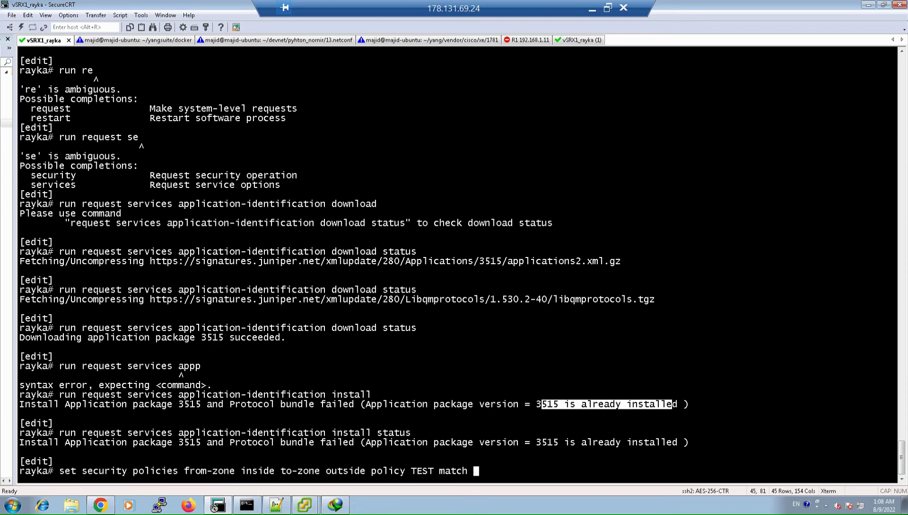
pyautogui.write('appl')
pyautogui.press('space')
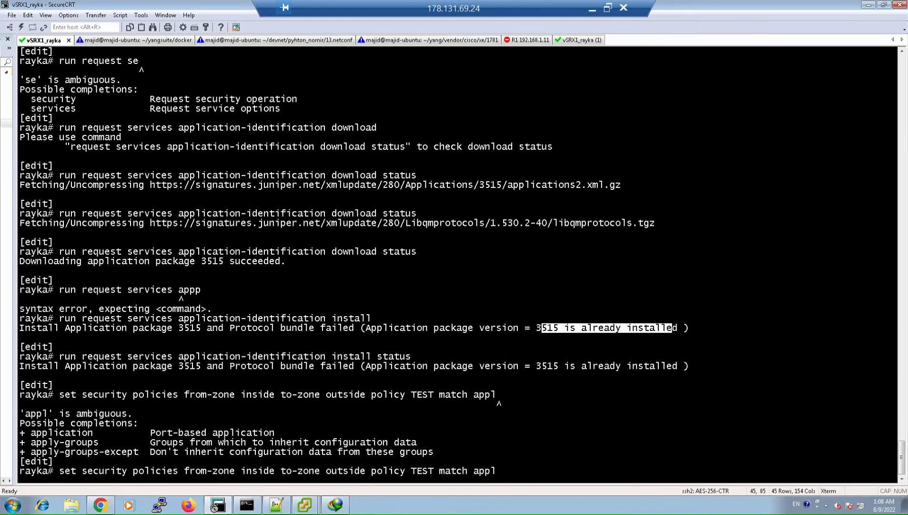
pyautogui.write('i')
pyautogui.press('space')
pyautogui.press('BackSpace')
pyautogui.press('BackSpace')
pyautogui.press('BackSpace')
pyautogui.press('BackSpace')
pyautogui.press('BackSpace')
pyautogui.press('BackSpace')
pyautogui.press('BackSpace')
pyautogui.press('BackSpace')
pyautogui.press('BackSpace')
pyautogui.press('BackSpace')
pyautogui.press('BackSpace')
# Add dynamic-application to the match command of the inside-to-outside policy TEST and page through the list of available applications
pyautogui.write('dyna')
pyautogui.press('space')
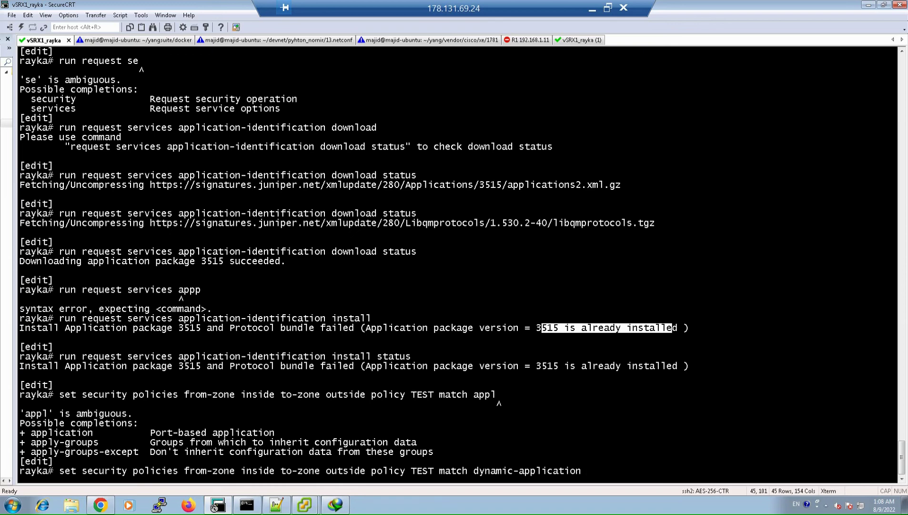
pyautogui.write('?')
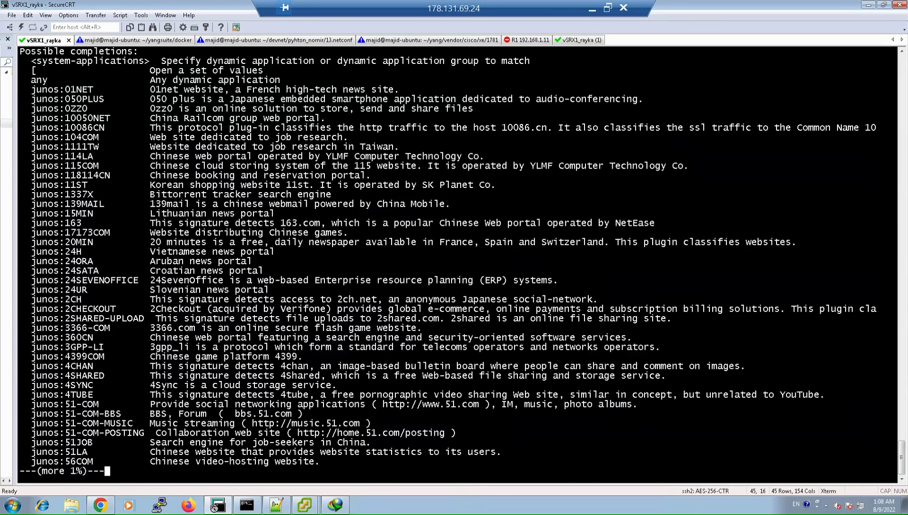
pyautogui.press('space')
pyautogui.press('space')
pyautogui.press('space')
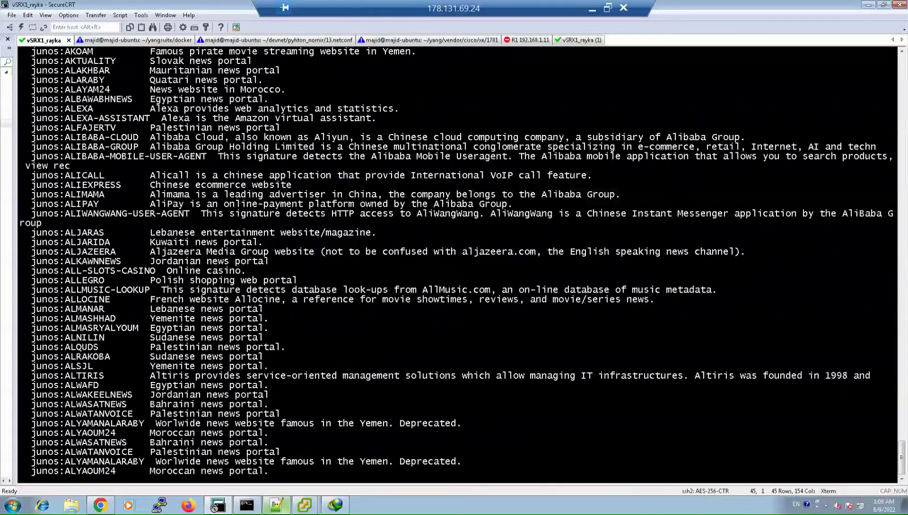
pyautogui.press('space')
pyautogui.press('space')
pyautogui.press('space')
pyautogui.press('space')
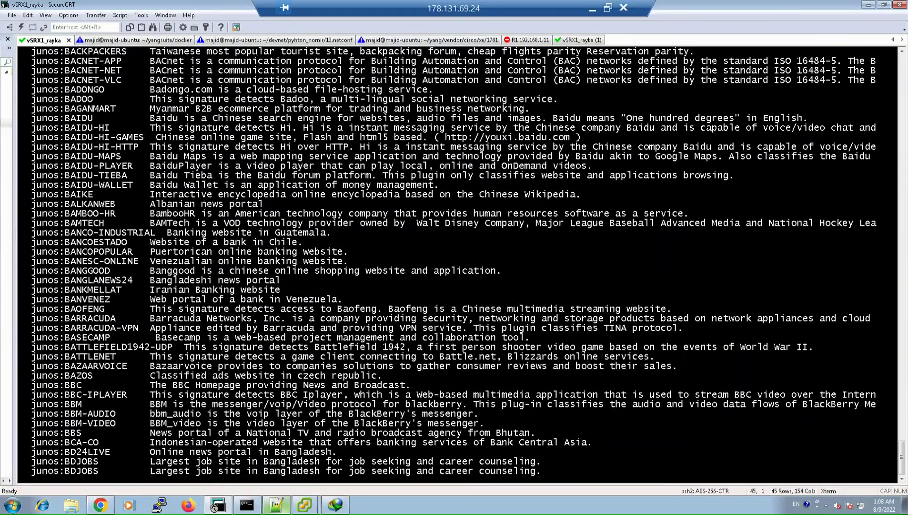
pyautogui.press('space')
pyautogui.press('q')
# Enter junos:GOOGLE as the dynamic application in policy TEST's match command and list all signatures starting with that name
pyautogui.press('Up')
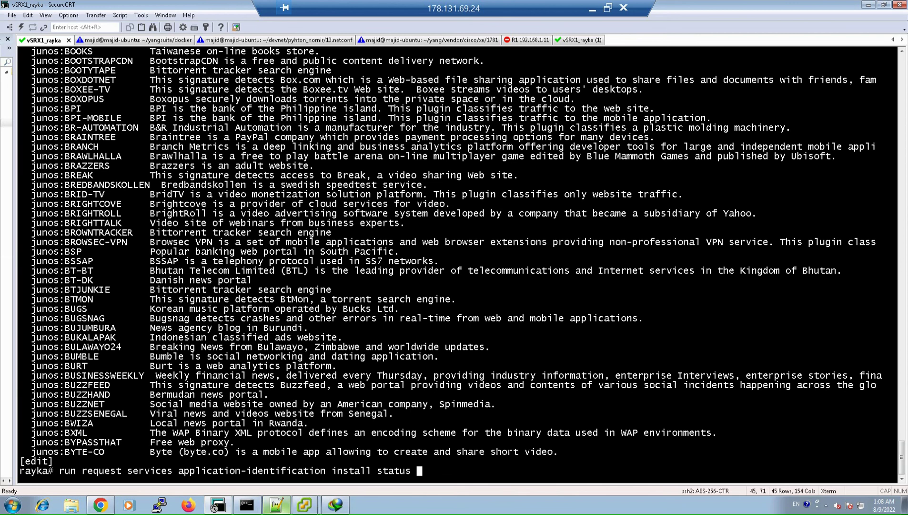
pyautogui.press('Down')
pyautogui.write('junos:GOOGLE')
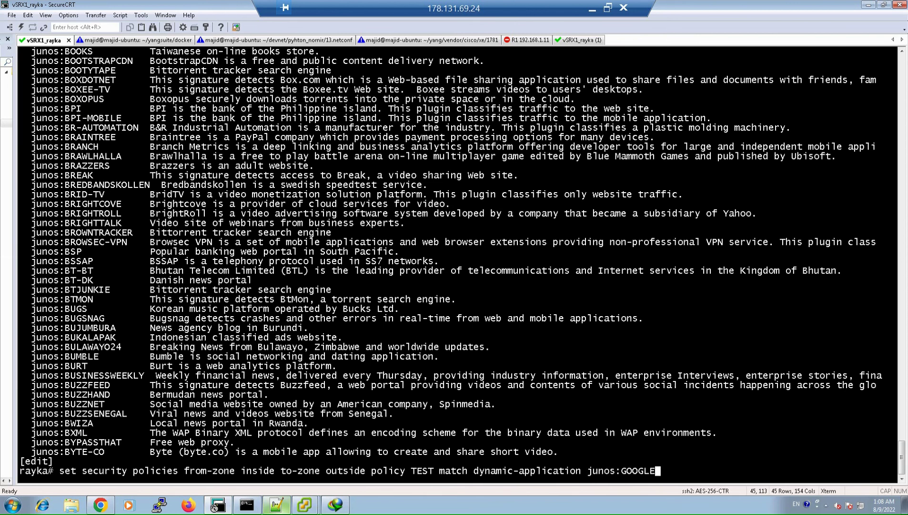
pyautogui.press('?')
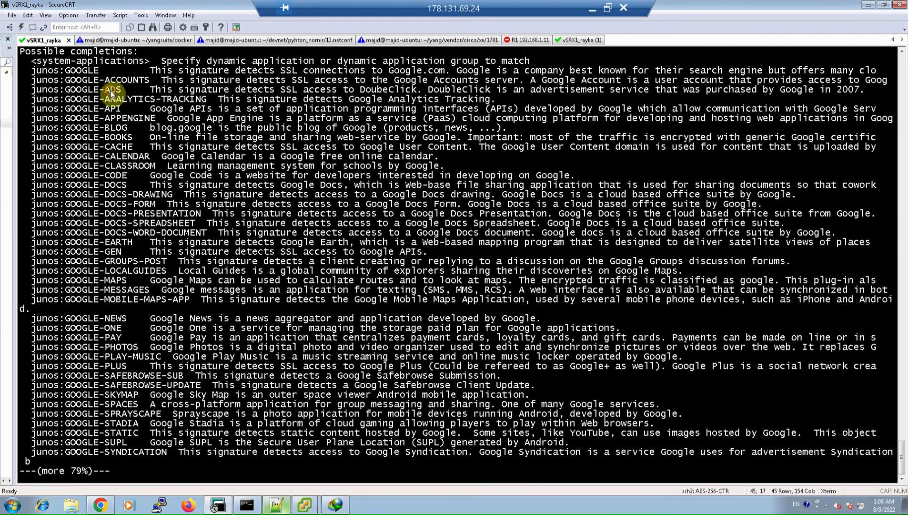
pyautogui.moveTo(95, 72)
pyautogui.mouseDown()
pyautogui.moveTo(103, 420)
pyautogui.moveTo(105, 411)
pyautogui.mouseUp()
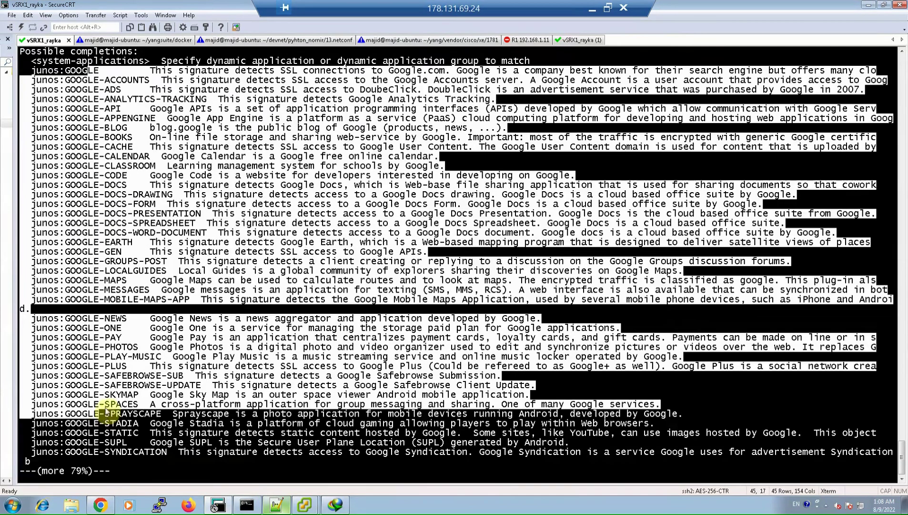
pyautogui.press('space')
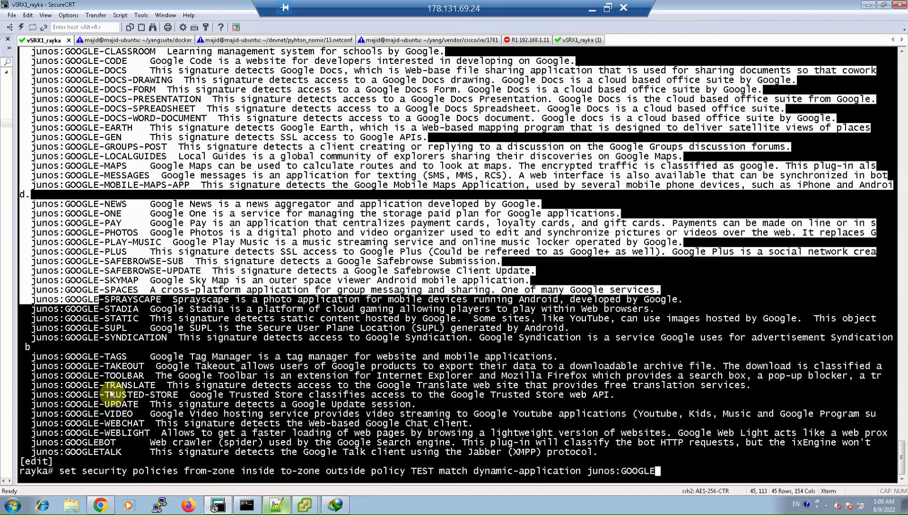
# Discard the pending policy command and enter "run show services application-identification application detail" instead
pyautogui.hotkey('ctrl', 'u')
pyautogui.write('run s')
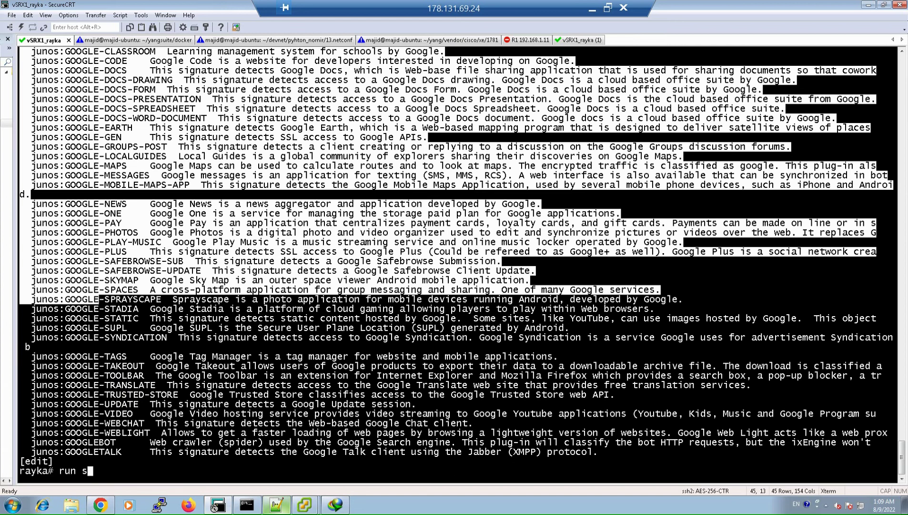
pyautogui.write('how serv')
pyautogui.press('Tab')
pyautogui.write('app')
pyautogui.press('Tab')
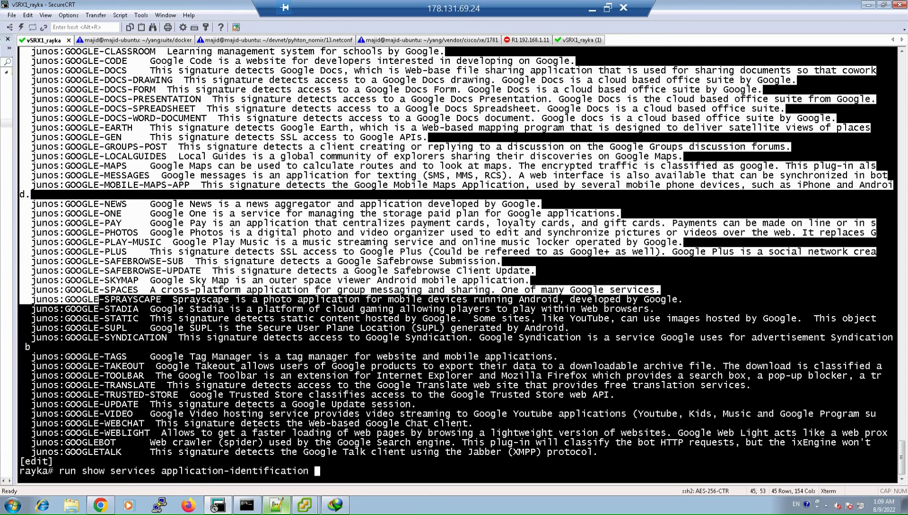
pyautogui.write('app')
pyautogui.press('Tab')
pyautogui.write('detail ')
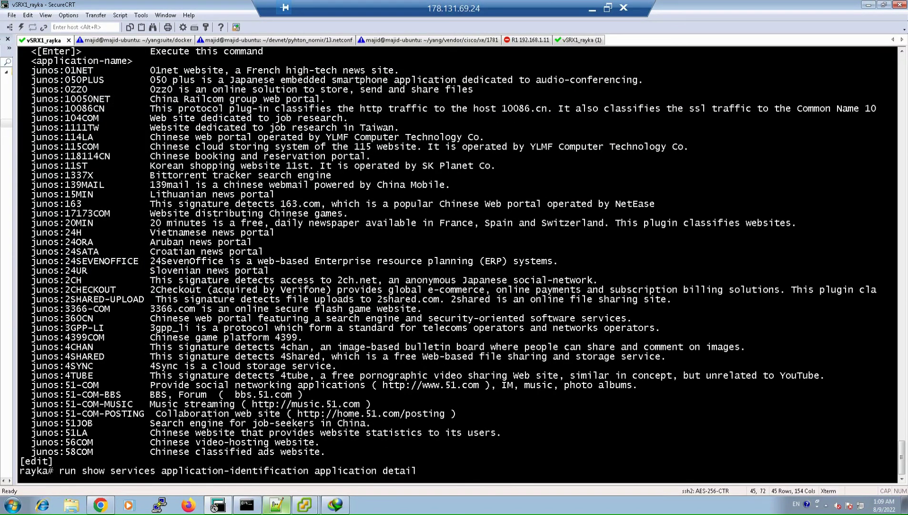
# List the application names available for the detail command and show the signature details of junos:GOOGLE-MAPS, correcting the misspelled name
pyautogui.write('?junos:GGOGLE-')
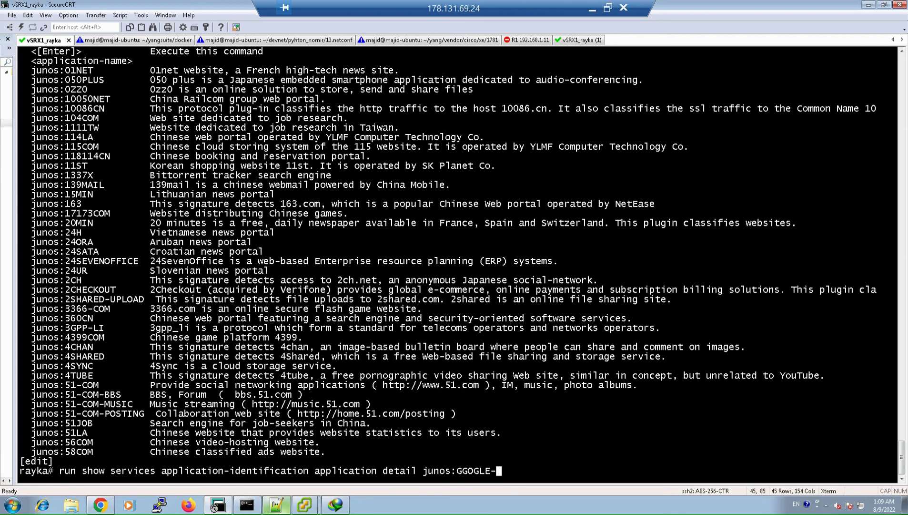
pyautogui.write('M')
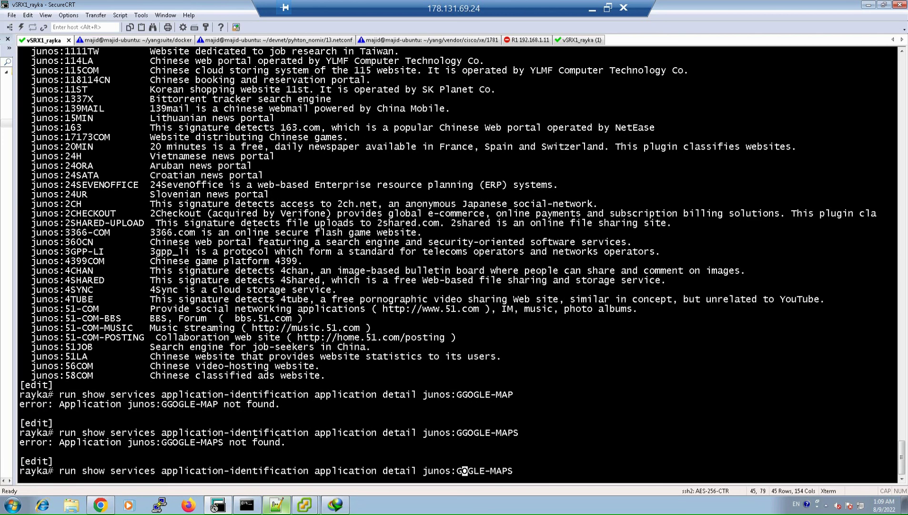
pyautogui.press('Left')
pyautogui.press('Left')
pyautogui.press('Left')
pyautogui.press('Left')
pyautogui.press('Left')
pyautogui.press('Left')
pyautogui.press('Left')
pyautogui.press('Left')
pyautogui.press('Left')
pyautogui.press('Left')
pyautogui.press('Delete')
pyautogui.write('O')
pyautogui.press('Return')
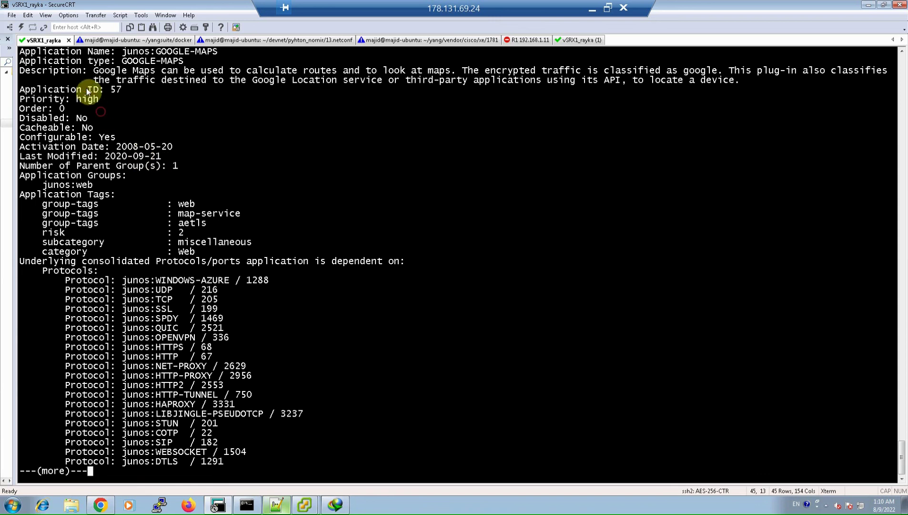
# Examine the GOOGLE-MAPS application ID, activation date, group and tags, and page through its dependent protocols, ports and signature section
pyautogui.moveTo(87, 91); pyautogui.dragTo(112, 89)
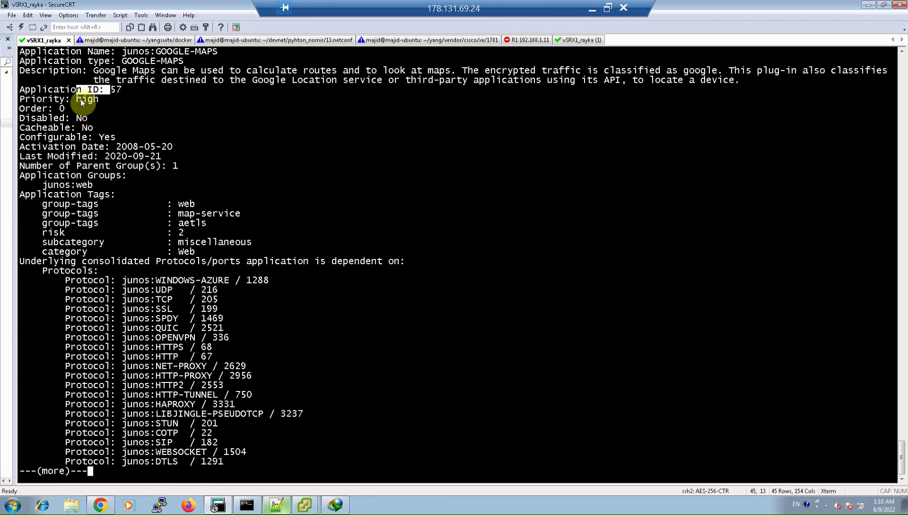
pyautogui.moveTo(44, 147); pyautogui.dragTo(111, 148)
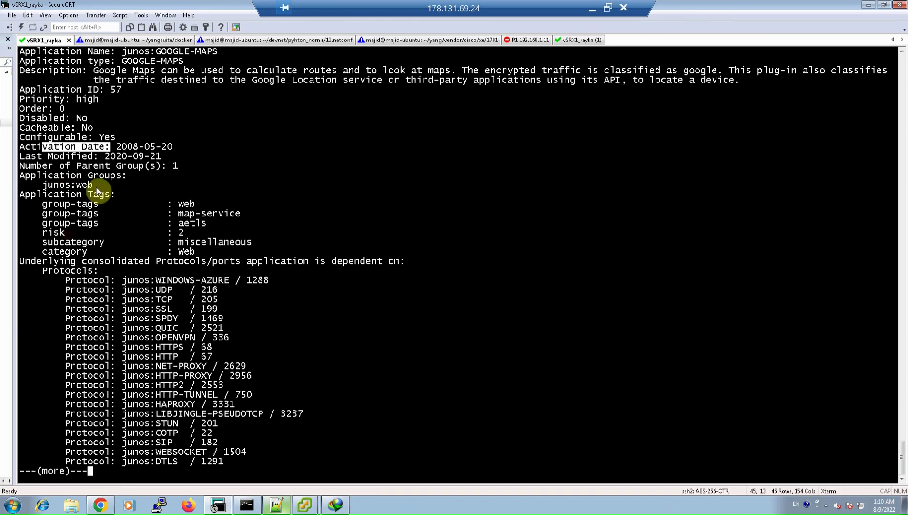
pyautogui.moveTo(54, 185); pyautogui.dragTo(108, 191)
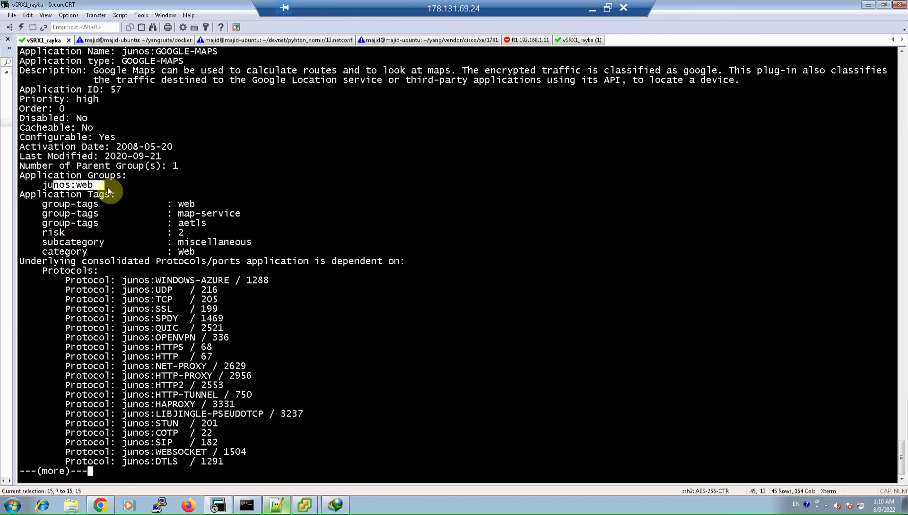
pyautogui.moveTo(108, 191); pyautogui.dragTo(235, 253)
pyautogui.scroll(-4, 143, 248)
pyautogui.scroll(1, 83, 236)
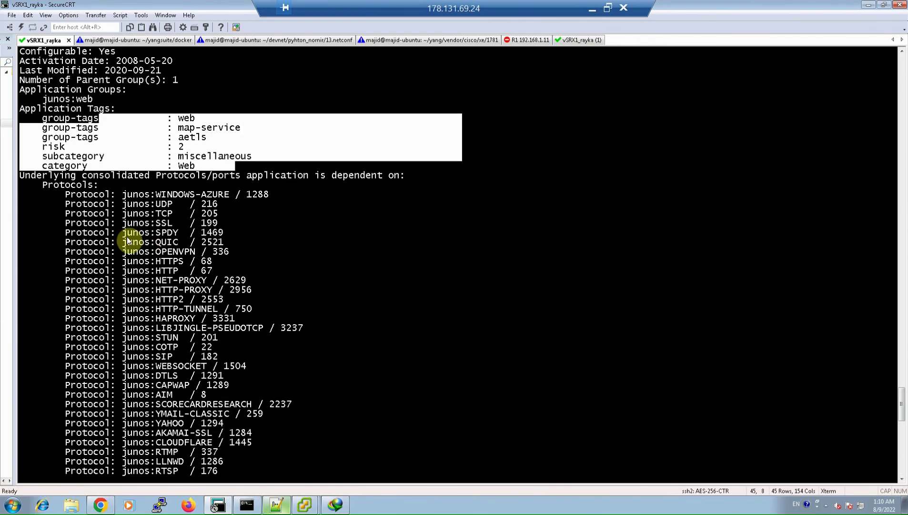
pyautogui.scroll(-16, 101, 305)
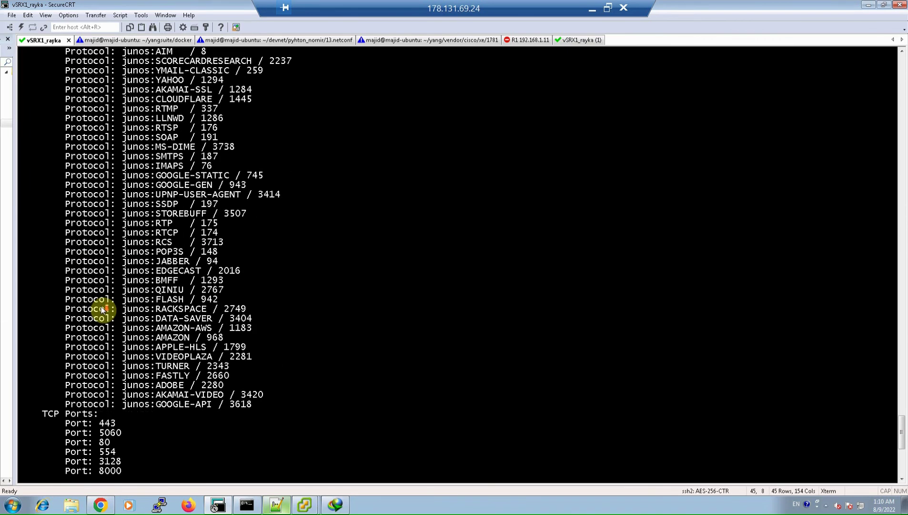
pyautogui.scroll(-7, 101, 309)
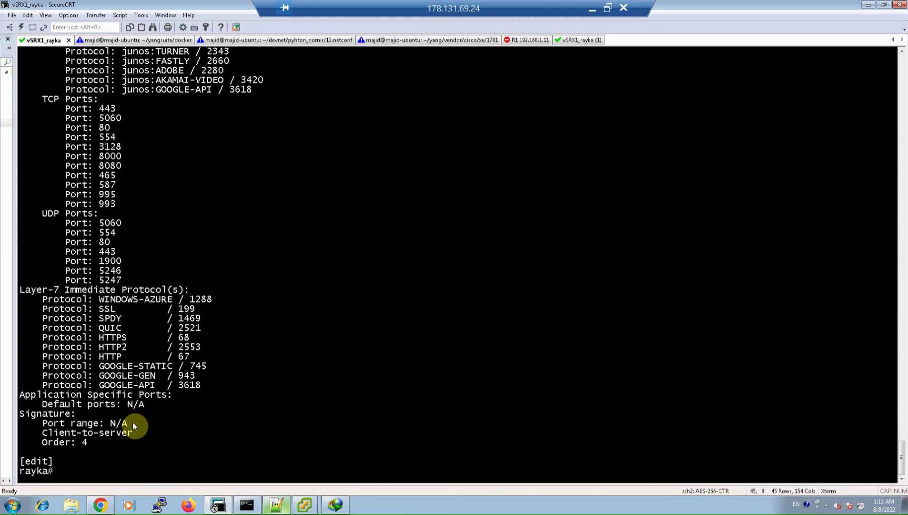
# Enter "set security policies from-zone inside to-zone outside policy TEST match url-category" without a category value
pyautogui.write('run r')
pyautogui.press('BackSpace')
pyautogui.press('BackSpace')
pyautogui.press('BackSpace')
pyautogui.press('BackSpace')
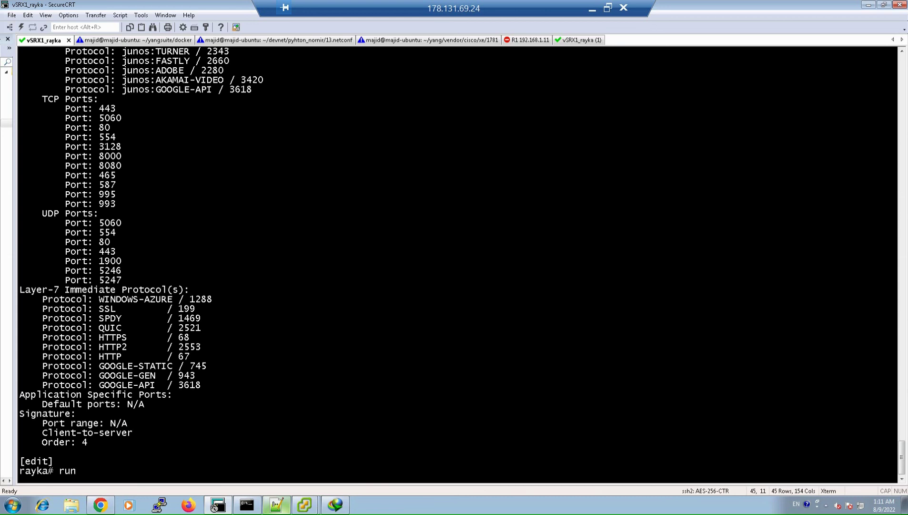
pyautogui.press('BackSpace')
pyautogui.write('set security policies from-zone ')
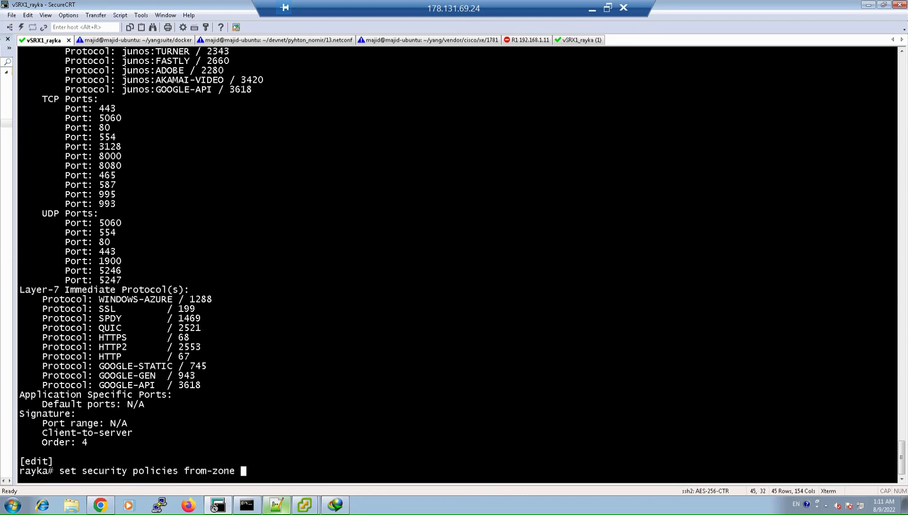
pyautogui.write('inside to-zone outside ')
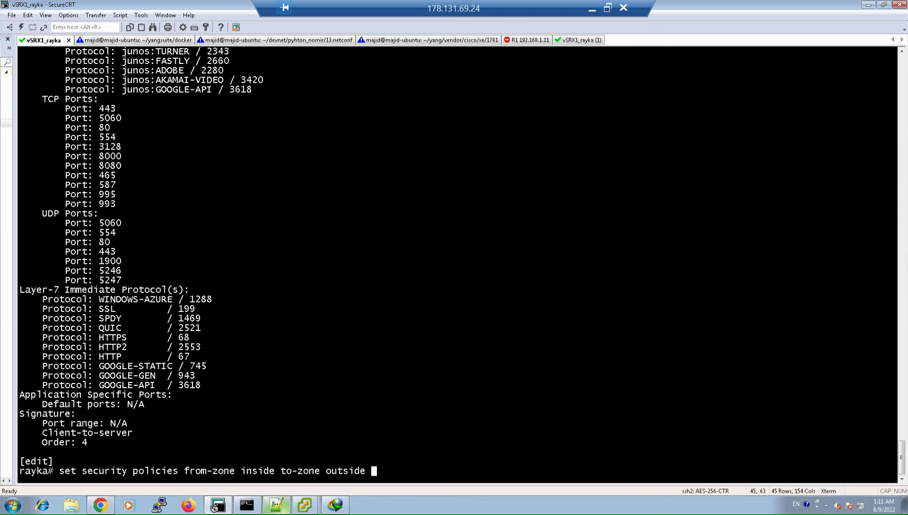
pyautogui.write('policy TEST ')
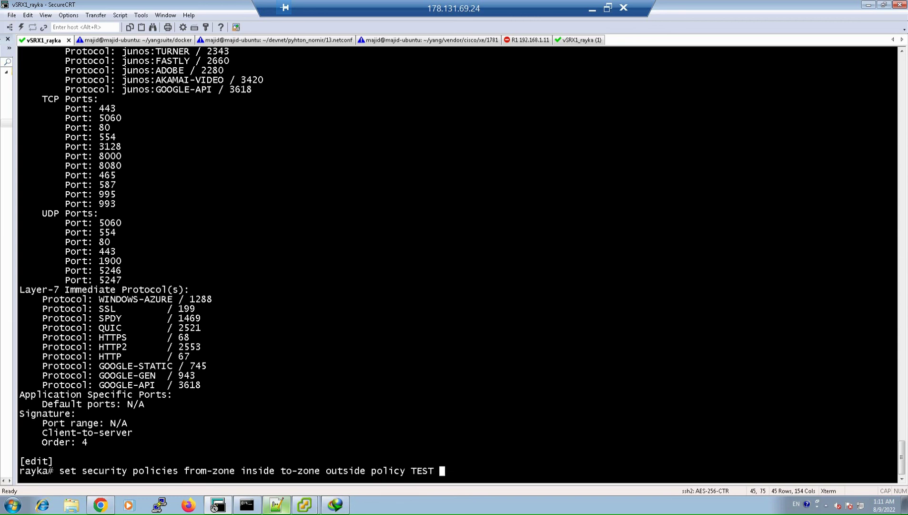
pyautogui.write('match url-category')
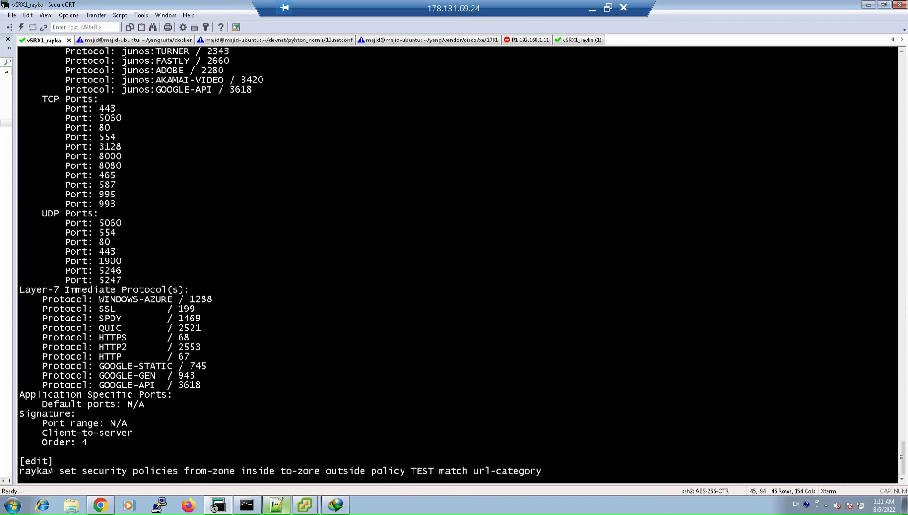
# List the possible url-category values for policy TEST and browse the predefined Enhanced categories, such as Enhanced_Military and Enhanced_Pro_Life
pyautogui.press('?')
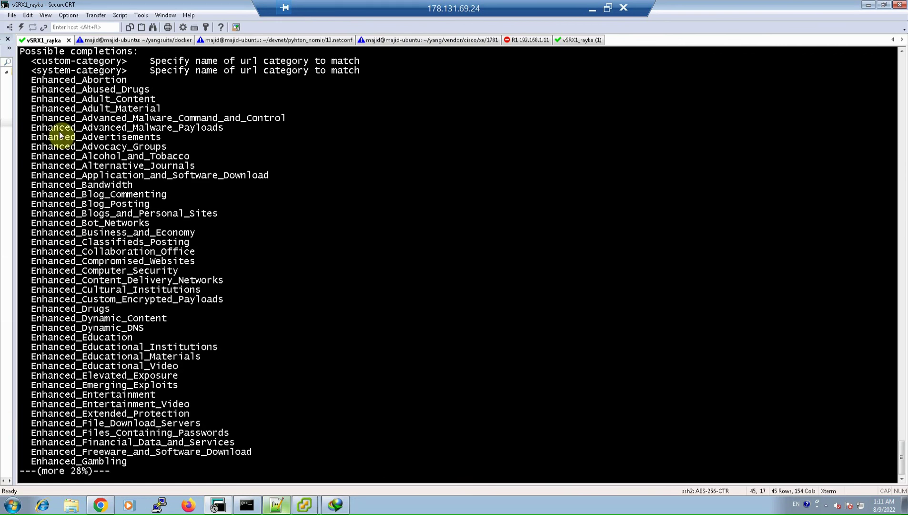
pyautogui.press('space')
pyautogui.press('space')
pyautogui.press('space')
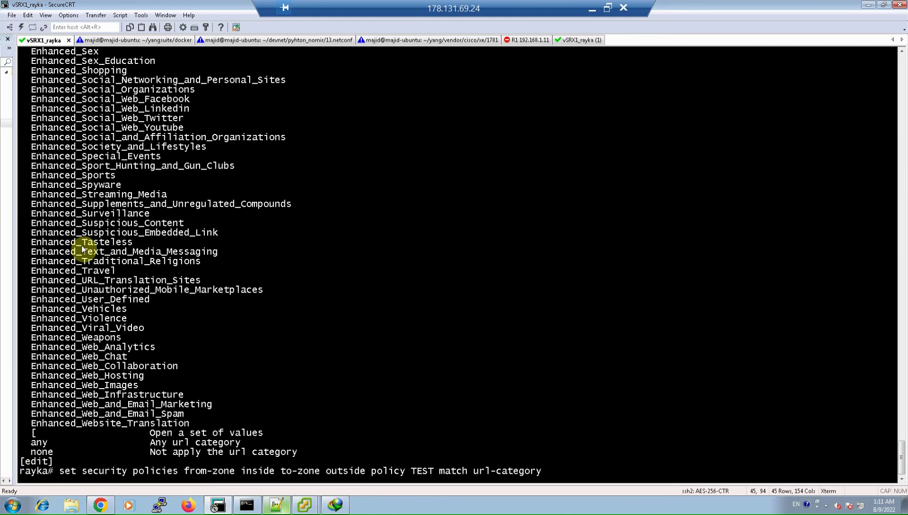
pyautogui.scroll(1, 128, 327)
pyautogui.scroll(12, 128, 327)
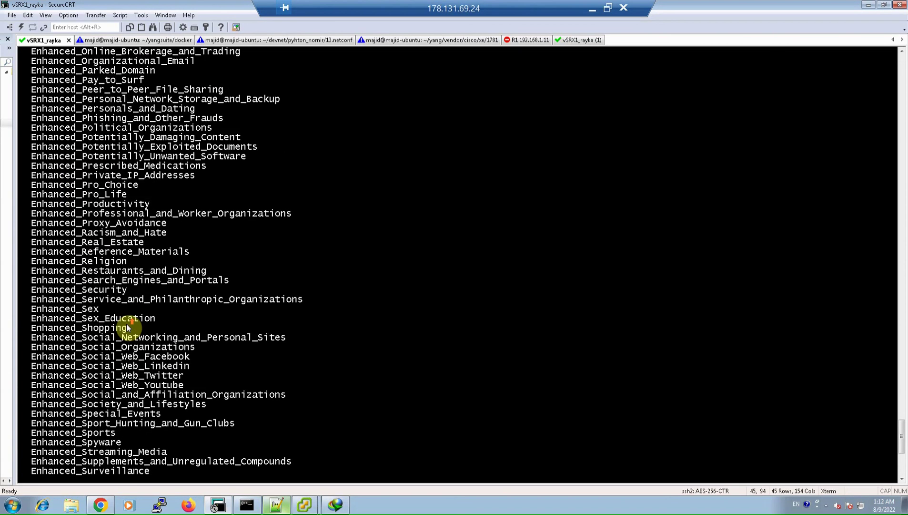
pyautogui.scroll(2, 126, 324)
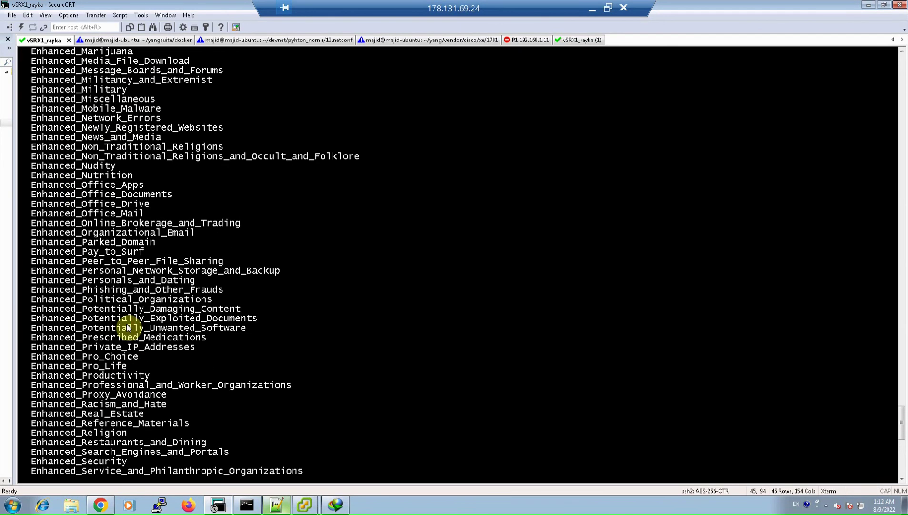
pyautogui.moveTo(42, 99); pyautogui.dragTo(134, 91)
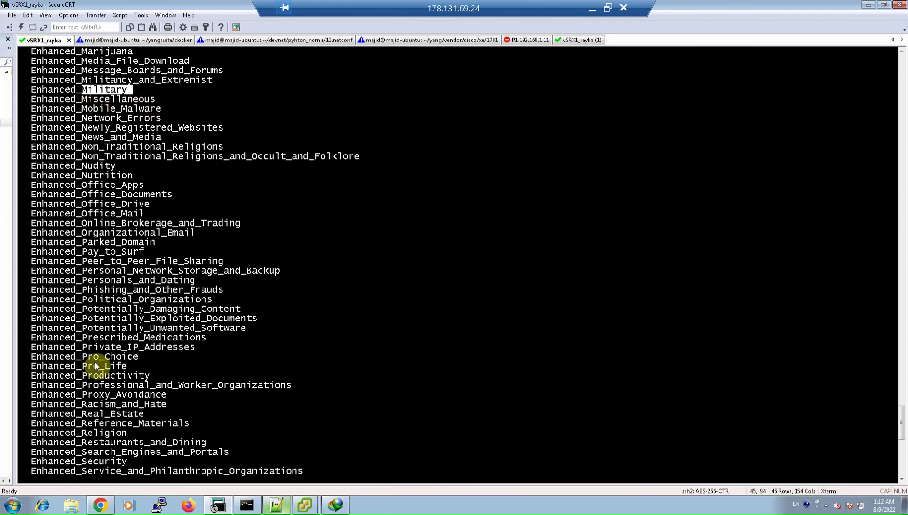
pyautogui.moveTo(82, 356); pyautogui.dragTo(138, 358)
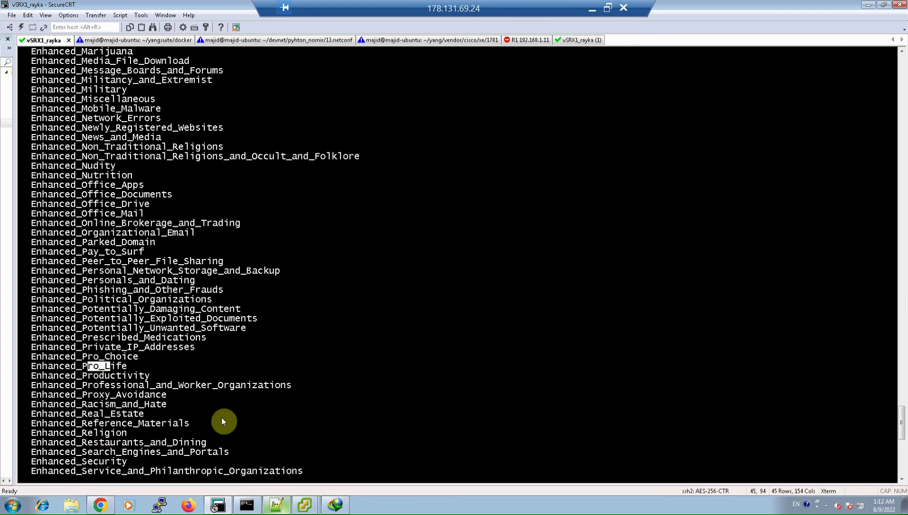
pyautogui.scroll(-15, 222, 418)
pyautogui.scroll(11, 278, 460)
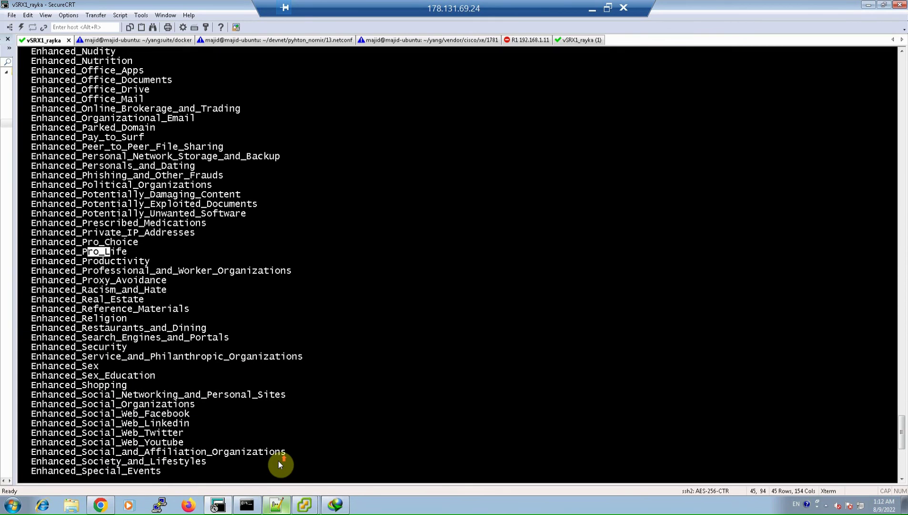